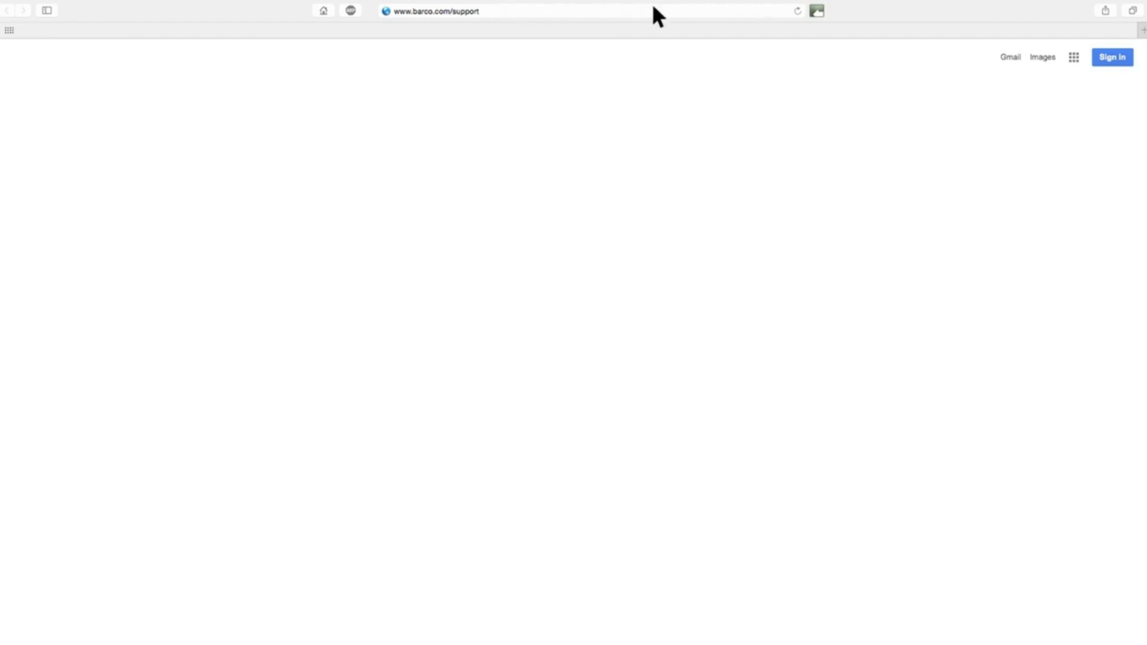
On barco.com/support, find the CSE-200 via a 'clickshare' search and expand Drivers & firmware.
{"action": "key", "text": "Return"}
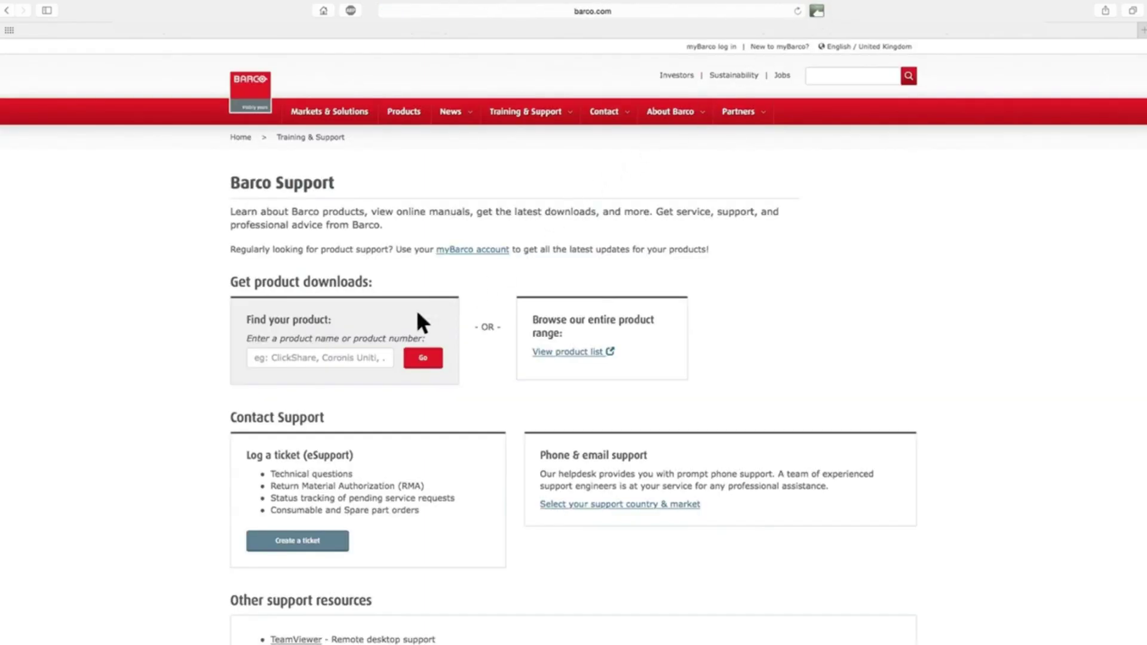
{"action": "left_click", "coordinate": [319, 356]}
{"action": "type", "text": "clickshare"}
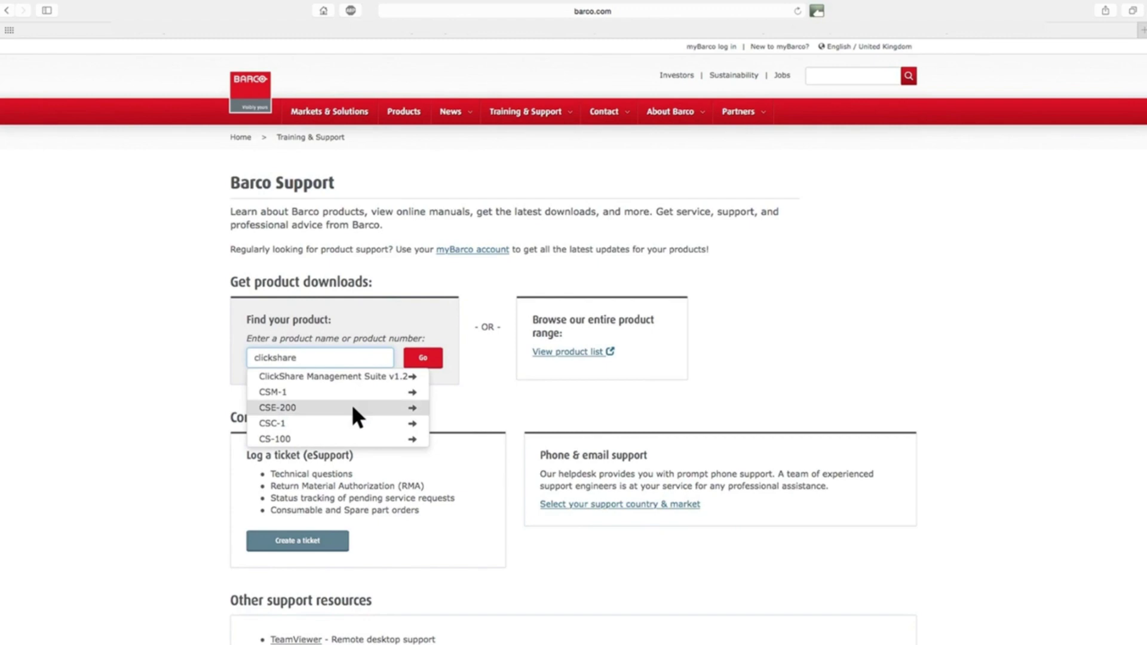
{"action": "left_click", "coordinate": [351, 409]}
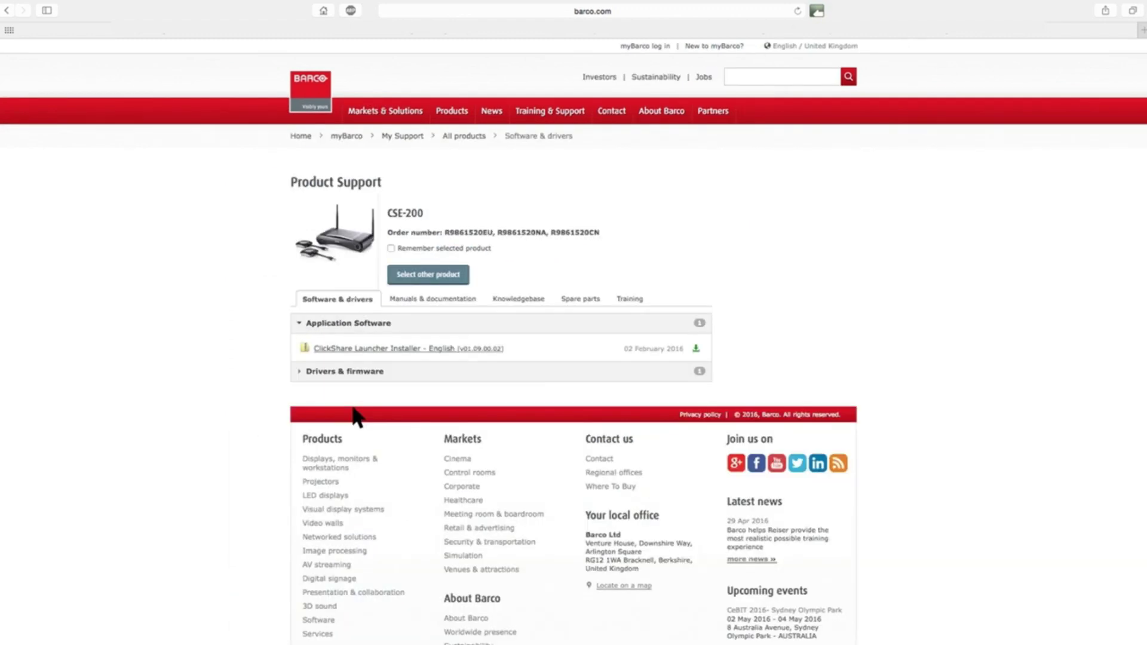
{"action": "left_click", "coordinate": [347, 372]}
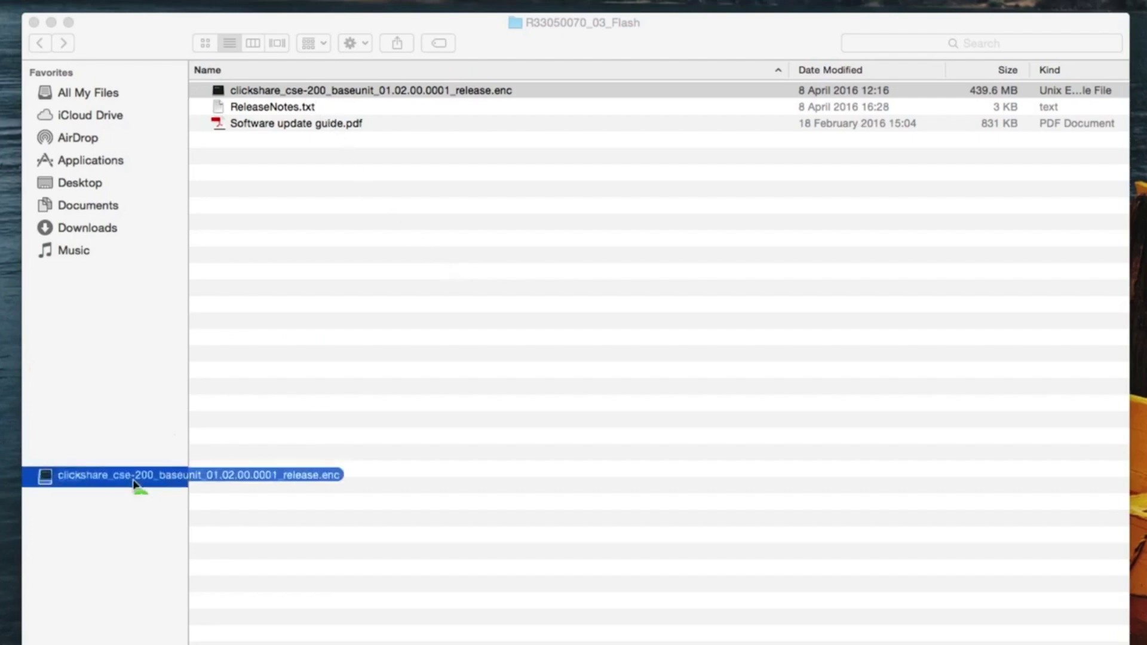
Copy the clickshare_cse-200_baseunit .enc firmware file onto the USB drive and view its contents.
{"action": "left_click_drag", "start_coordinate": [305, 93], "coordinate": [70, 477]}
{"action": "left_click", "coordinate": [70, 477]}
{"action": "left_click", "coordinate": [392, 92]}
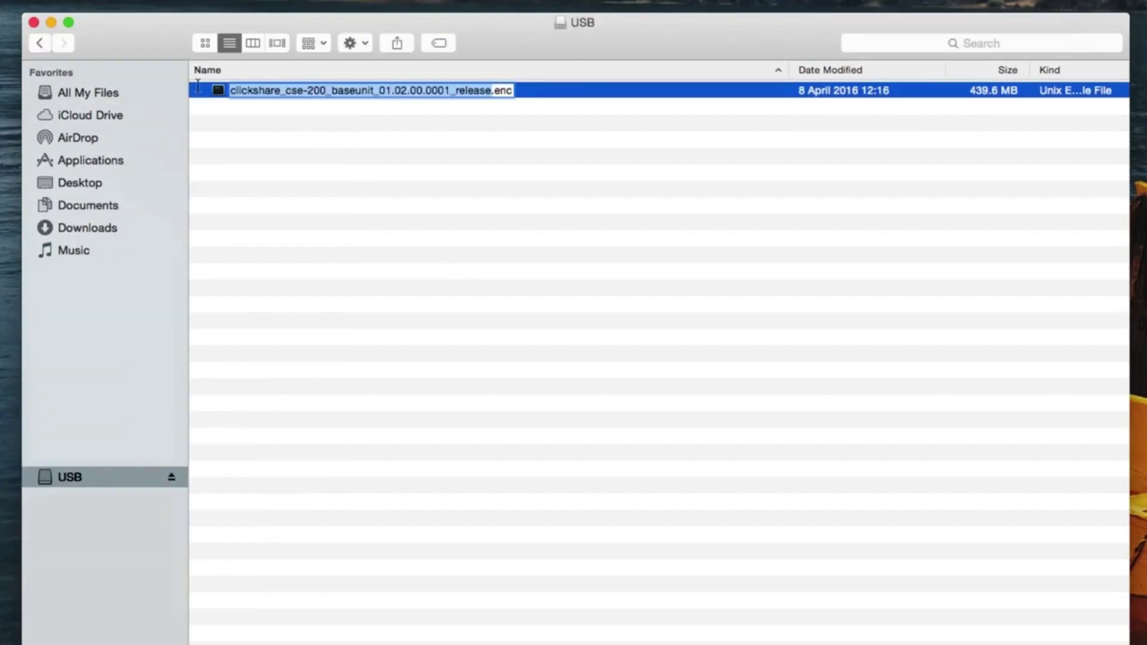
{"action": "type", "text": "cl"}
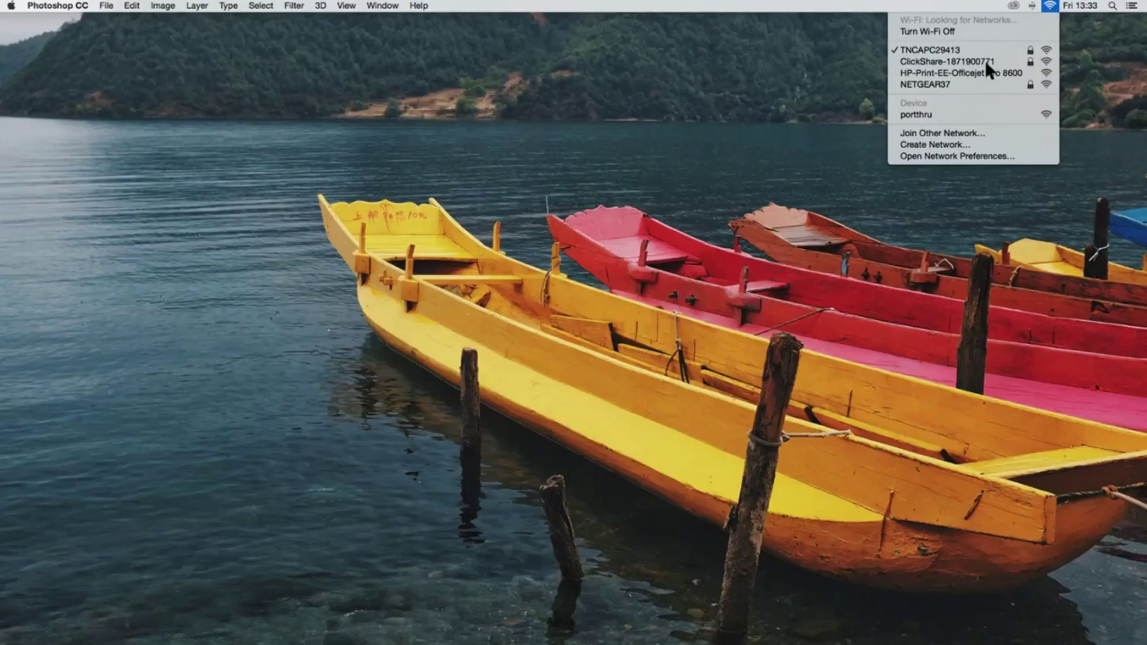
{"action": "left_click", "coordinate": [985, 61]}
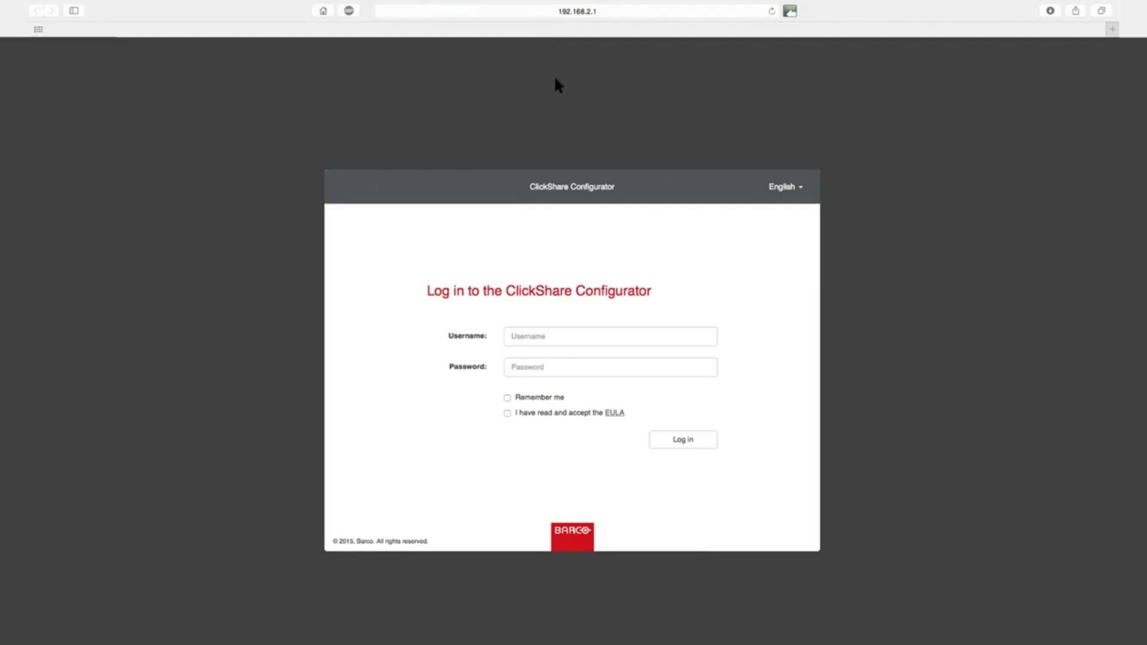
Log in to the Configurator as admin with the EULA accepted.
{"action": "left_click", "coordinate": [565, 335]}
{"action": "type", "text": "admin"}
{"action": "left_click", "coordinate": [566, 367]}
{"action": "type", "text": "ad"}
{"action": "left_click", "coordinate": [685, 440]}
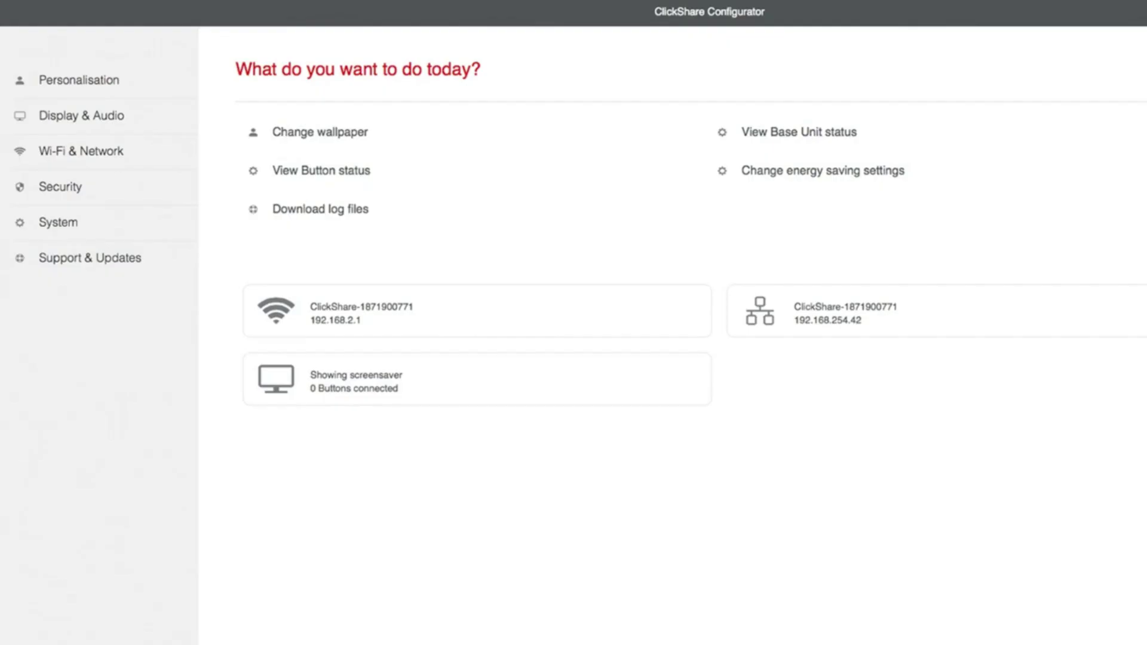
Go to Support & Updates > Firmware Update and start uploading a new firmware file.
{"action": "left_click", "coordinate": [89, 257]}
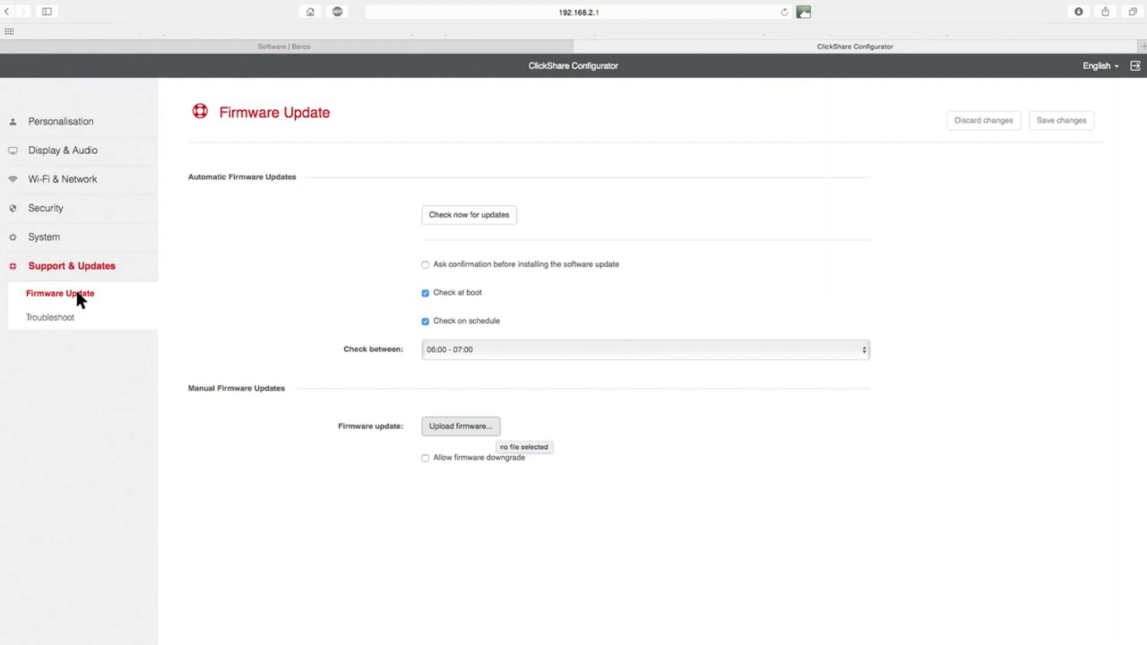
{"action": "left_click", "coordinate": [450, 427]}
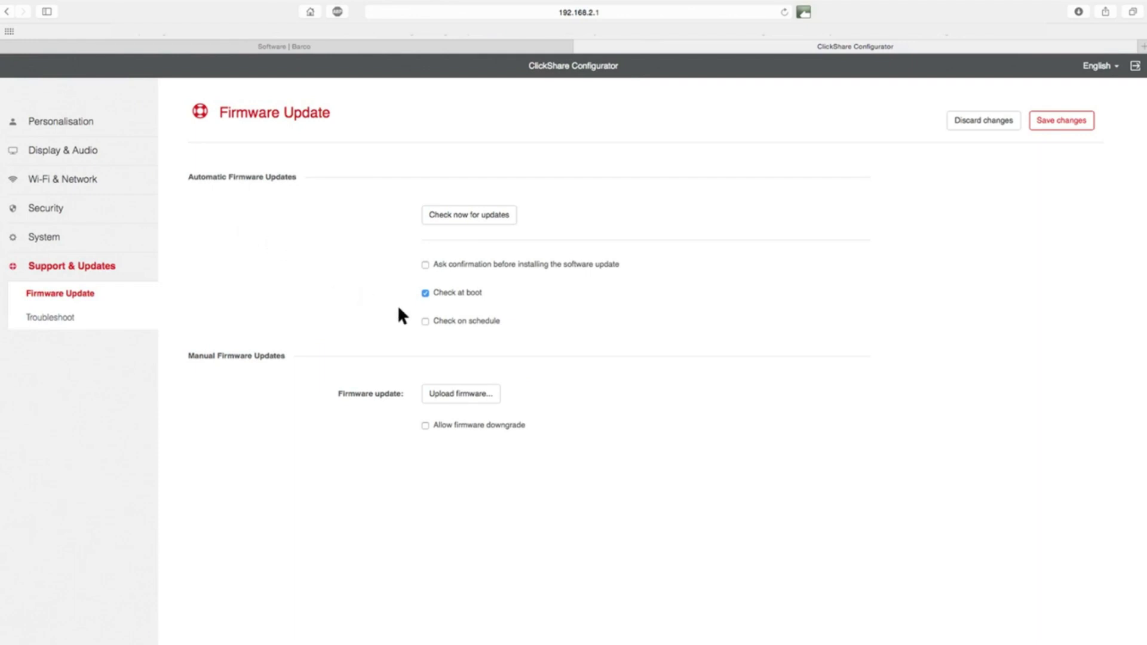
Enable 'Check on schedule' and list the hourly 'Check between' time windows.
{"action": "left_click", "coordinate": [426, 320]}
{"action": "left_click", "coordinate": [813, 350]}
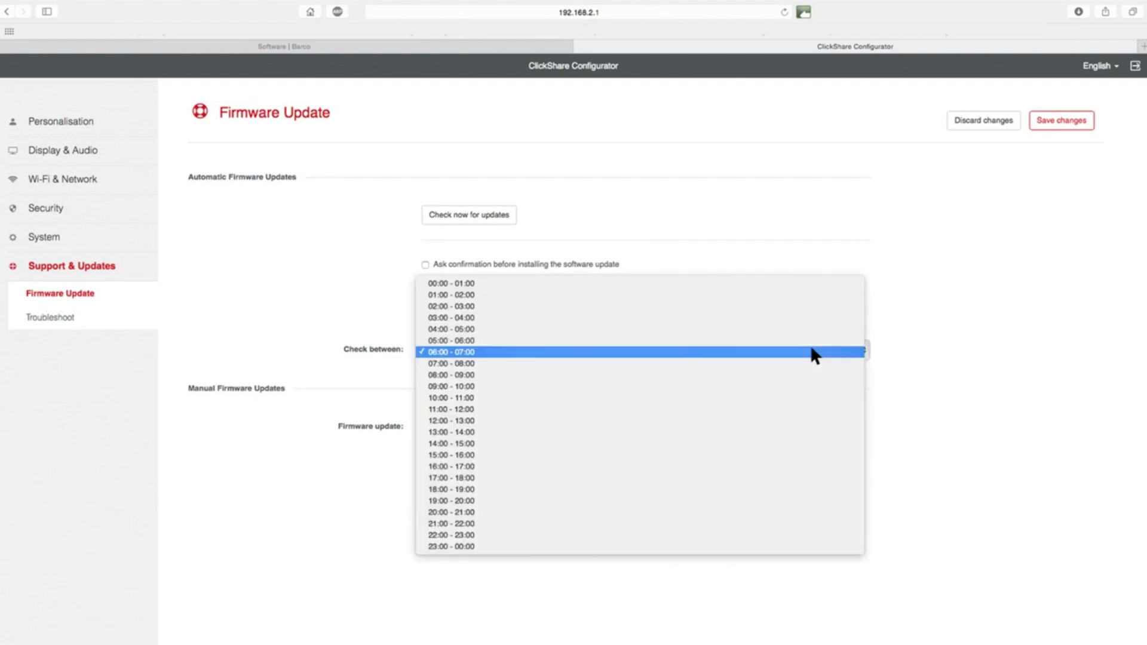